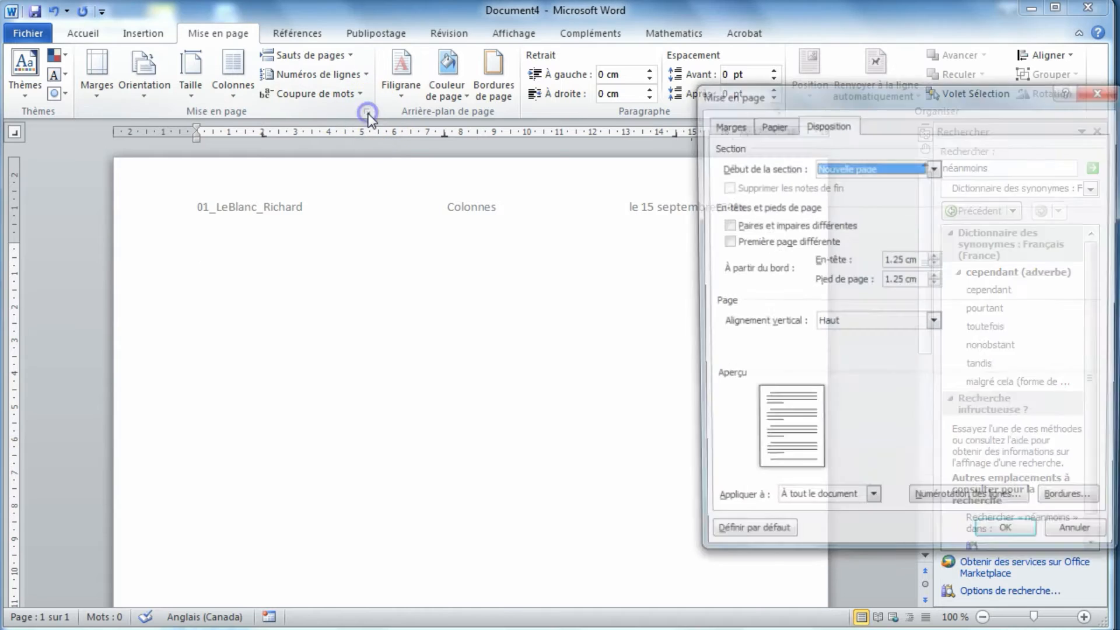
- Confirm page margins of 2.5 cm on all four sides for the whole document
click(729, 124)
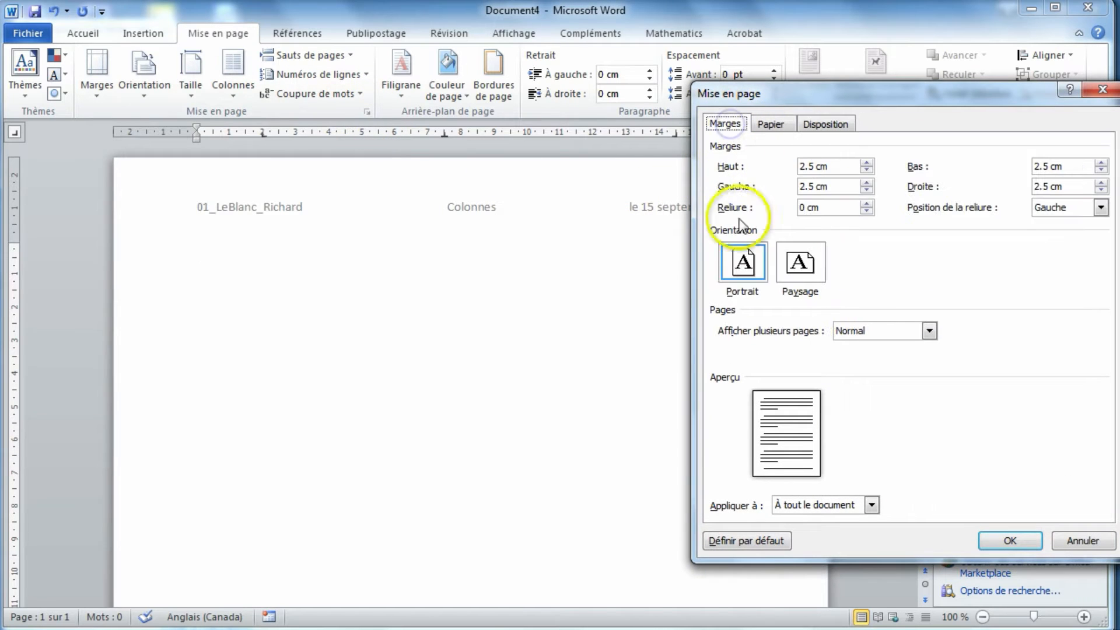
click(829, 168)
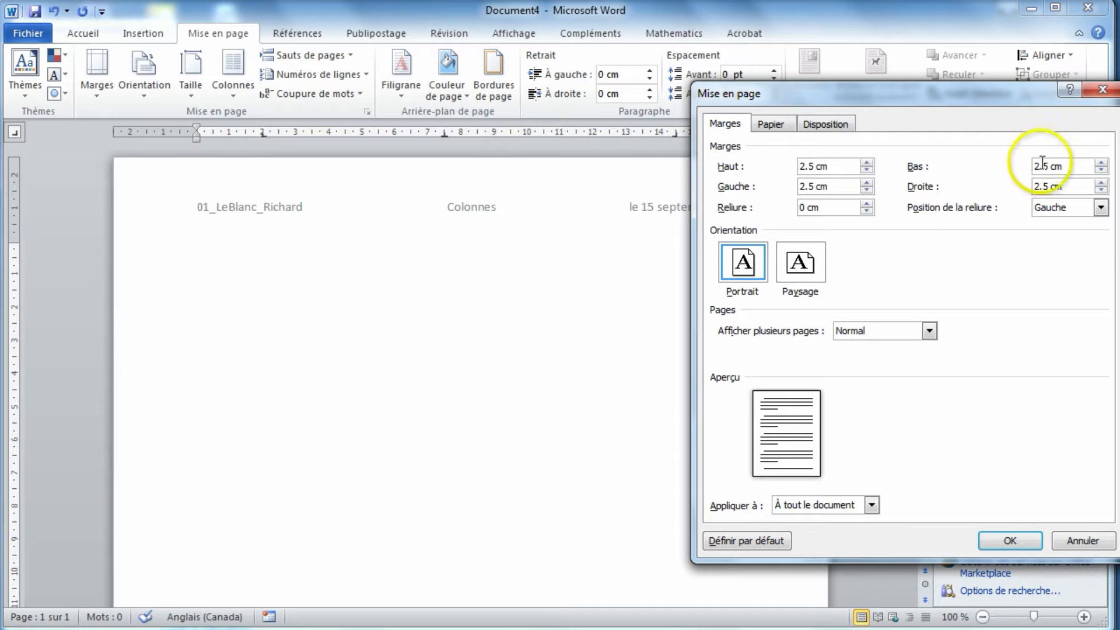
click(1000, 540)
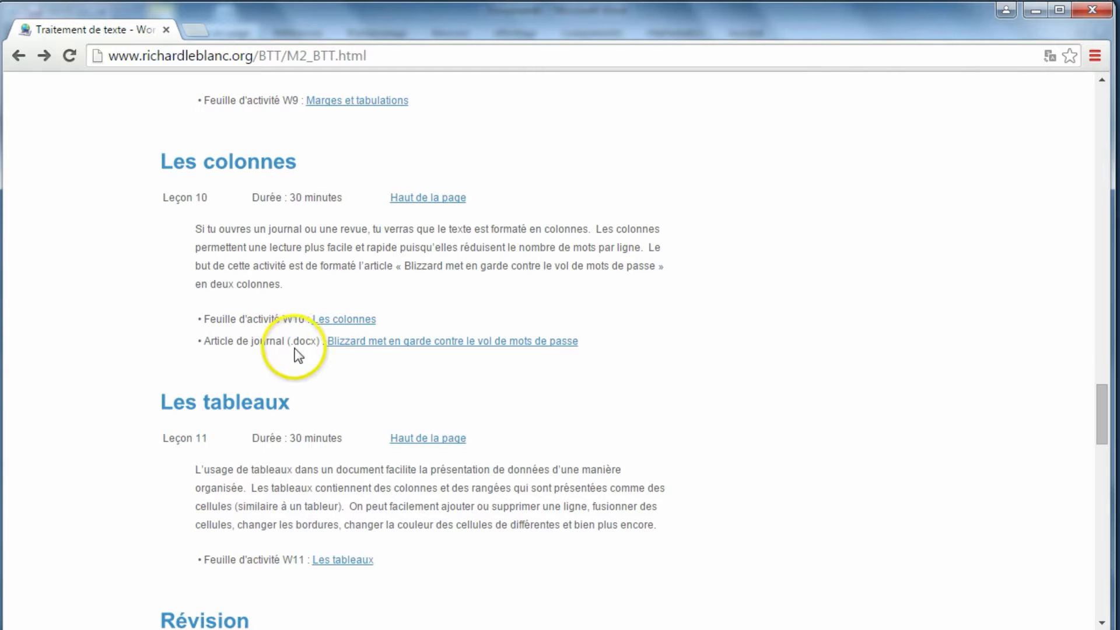
- In the browser, download the Les colonnes lesson's newspaper article, Activite_10_article.docx, and open it in Word
click(342, 344)
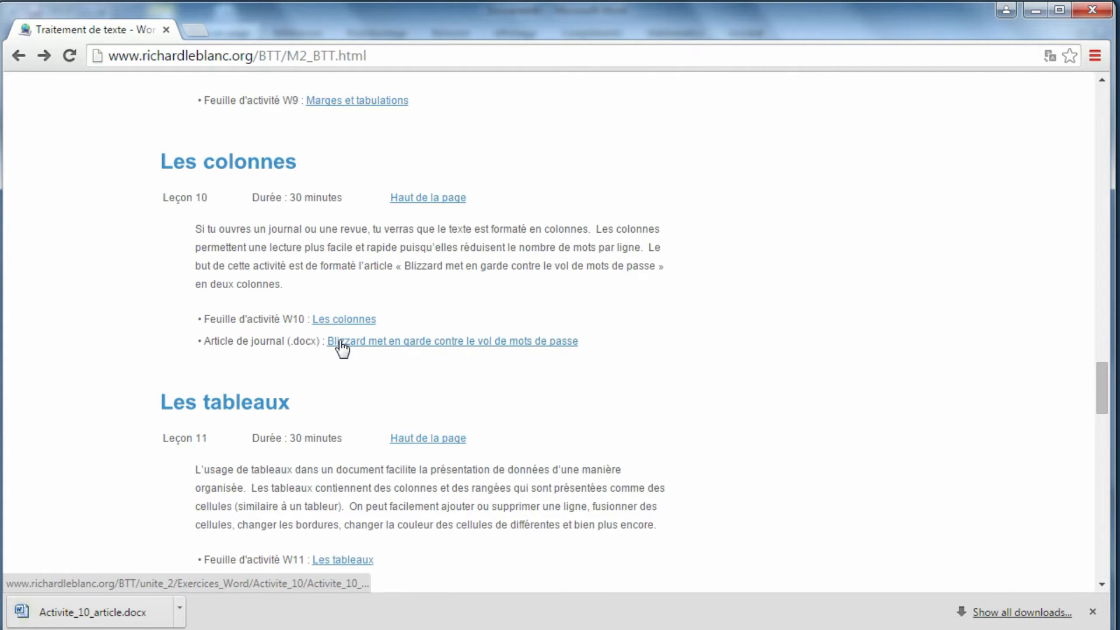
click(121, 613)
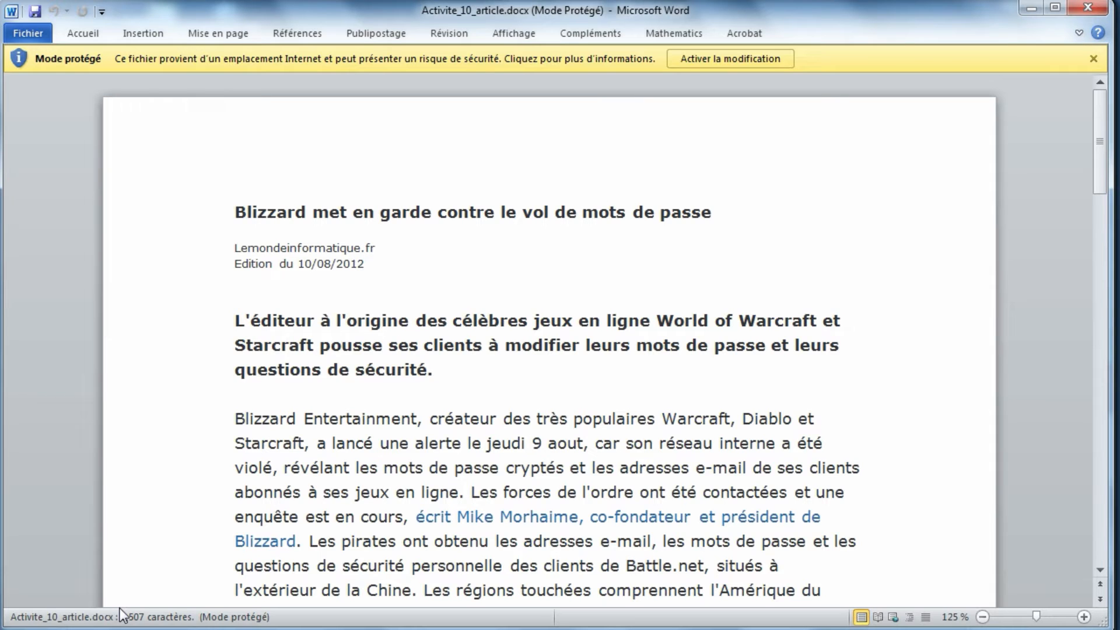
- Copy the entire Blizzard article and paste it into the blank body of Document4
key(ctrl+a)
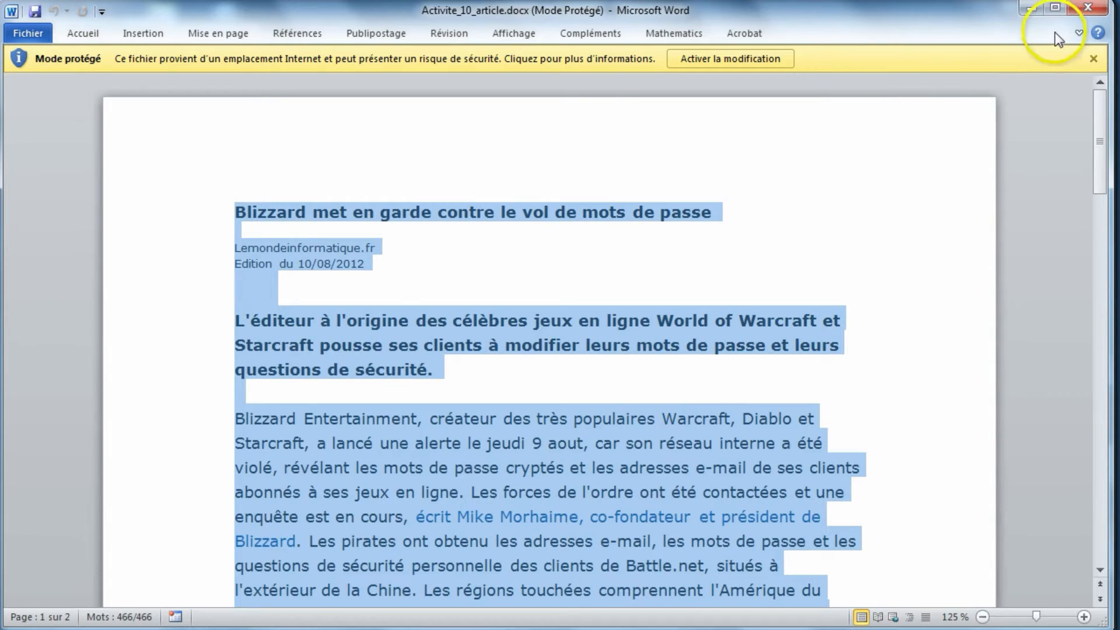
click(1093, 59)
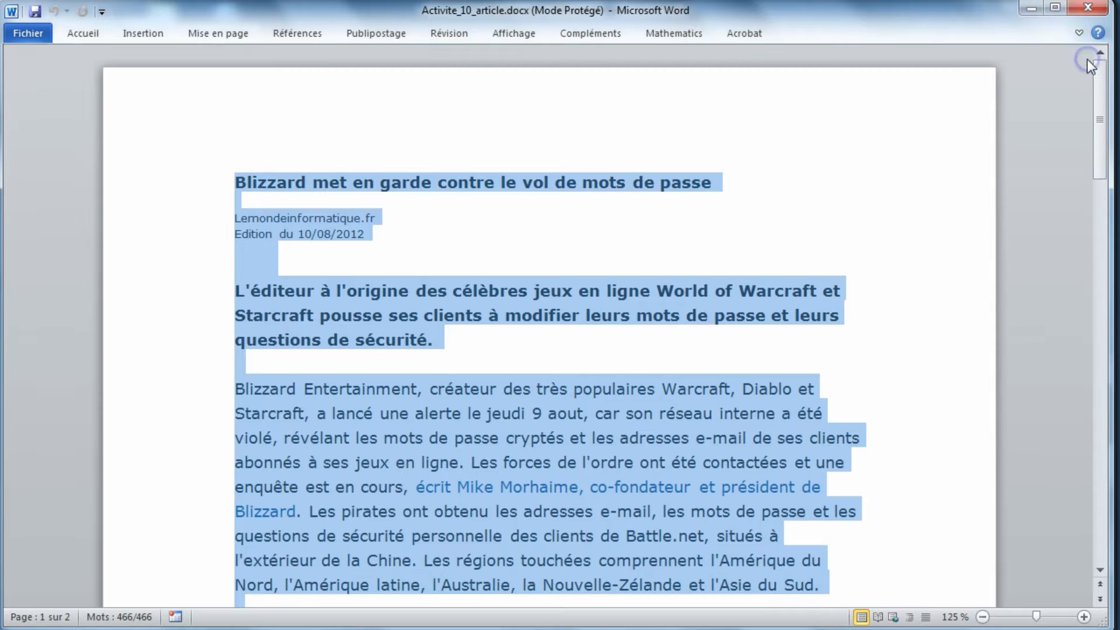
click(1030, 10)
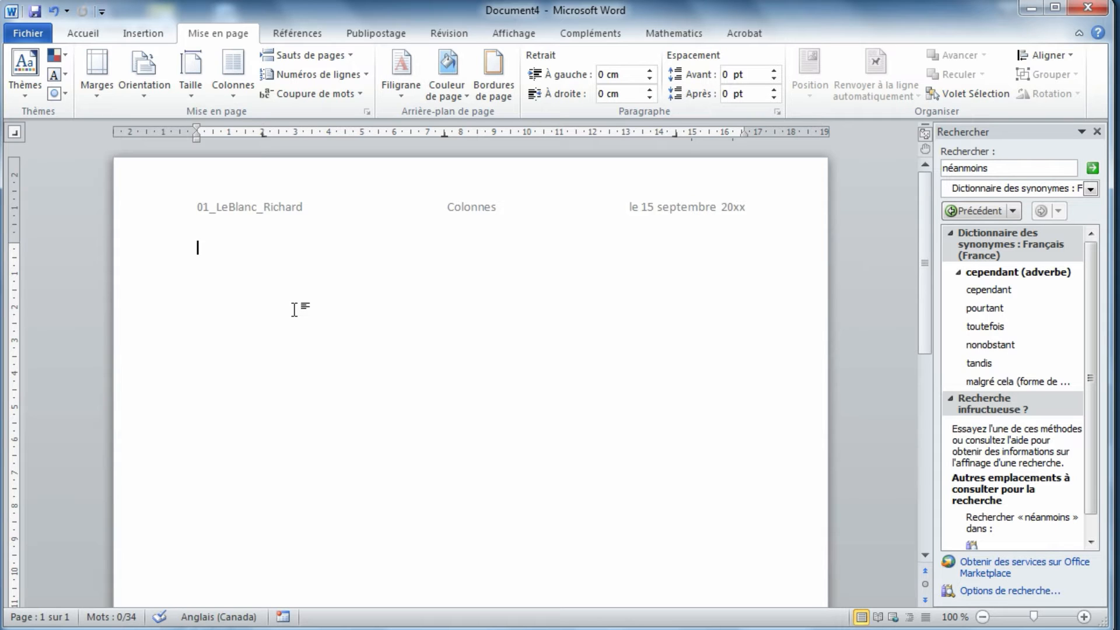
key(ctrl+v)
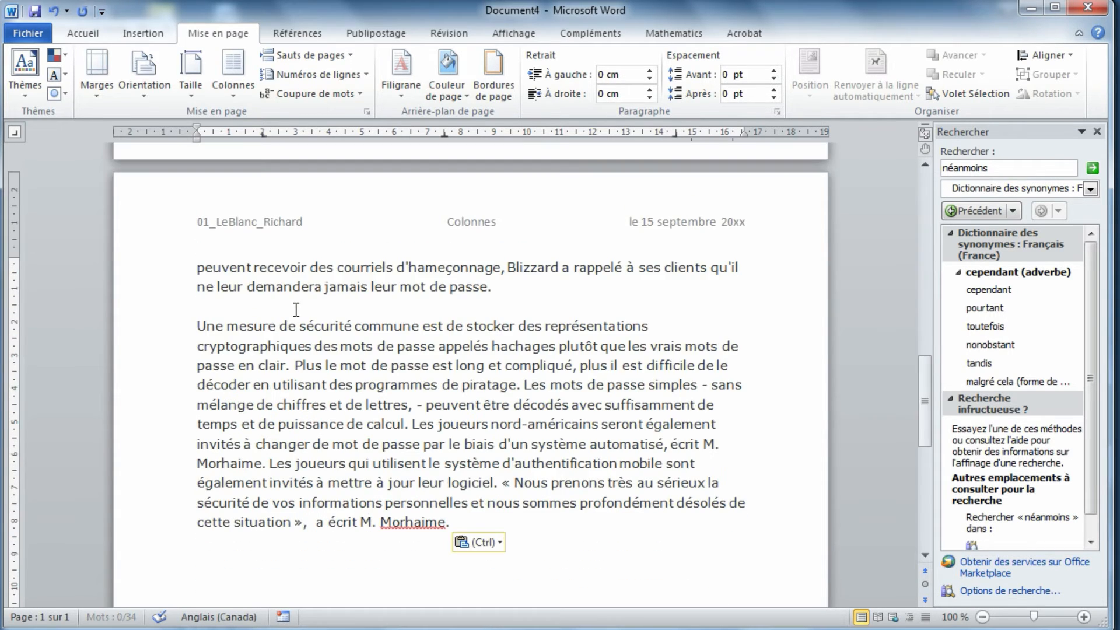
scroll(386, 414, up, 5)
scroll(386, 414, up, 5)
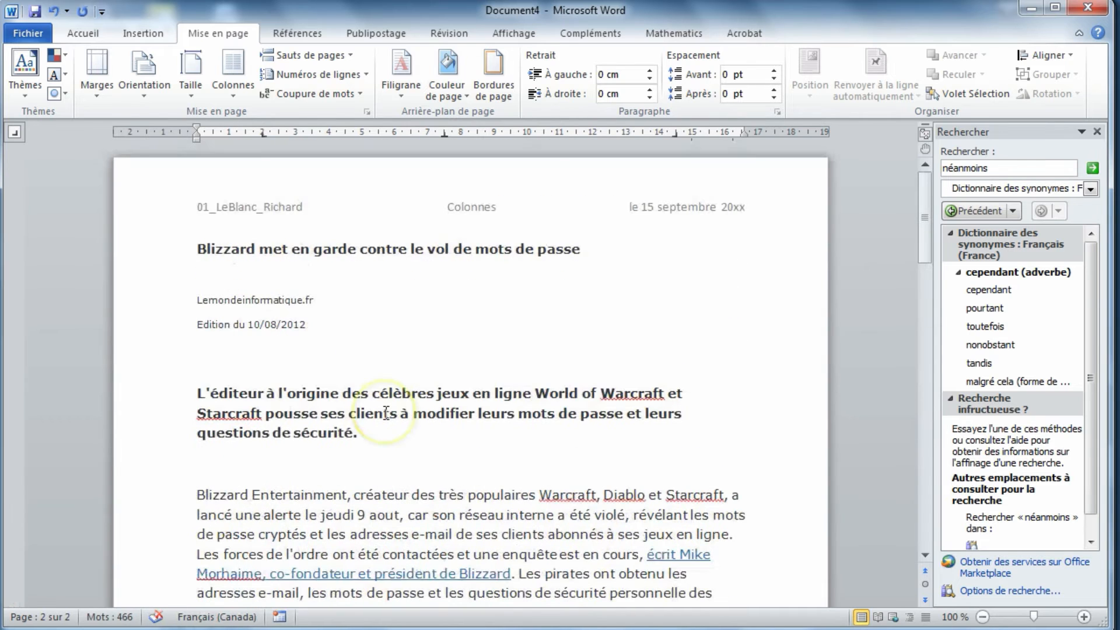
- Justify the article text from the bold "L'éditeur à l'origine" paragraph through the end of the document
click(373, 347)
click(174, 397)
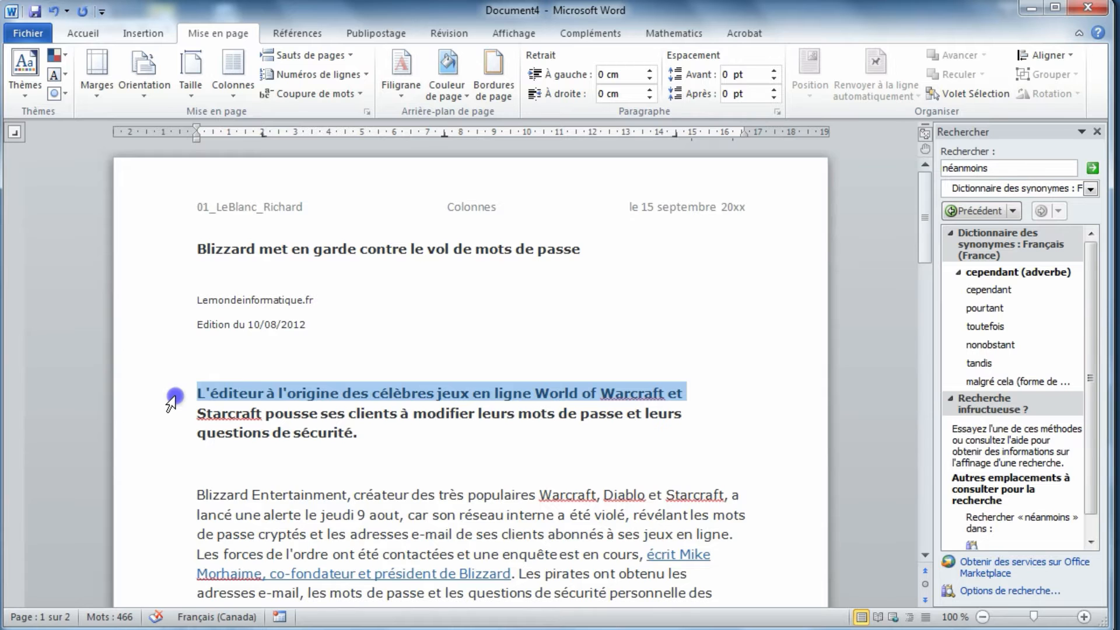
drag(174, 396, 262, 517)
scroll(332, 397, up, 15)
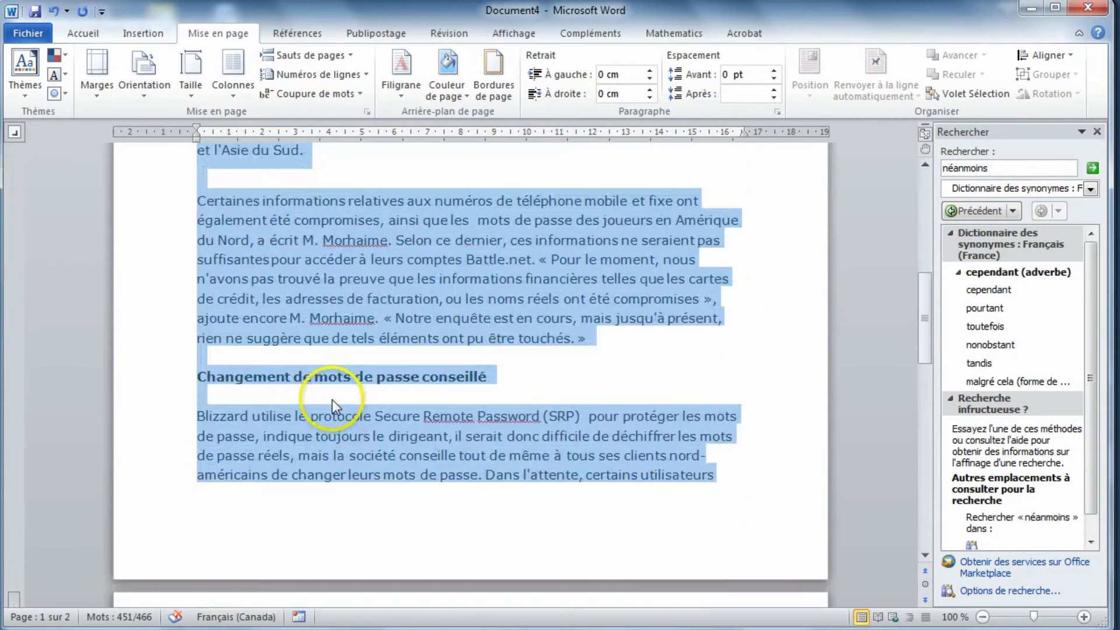
scroll(332, 401, up, 10)
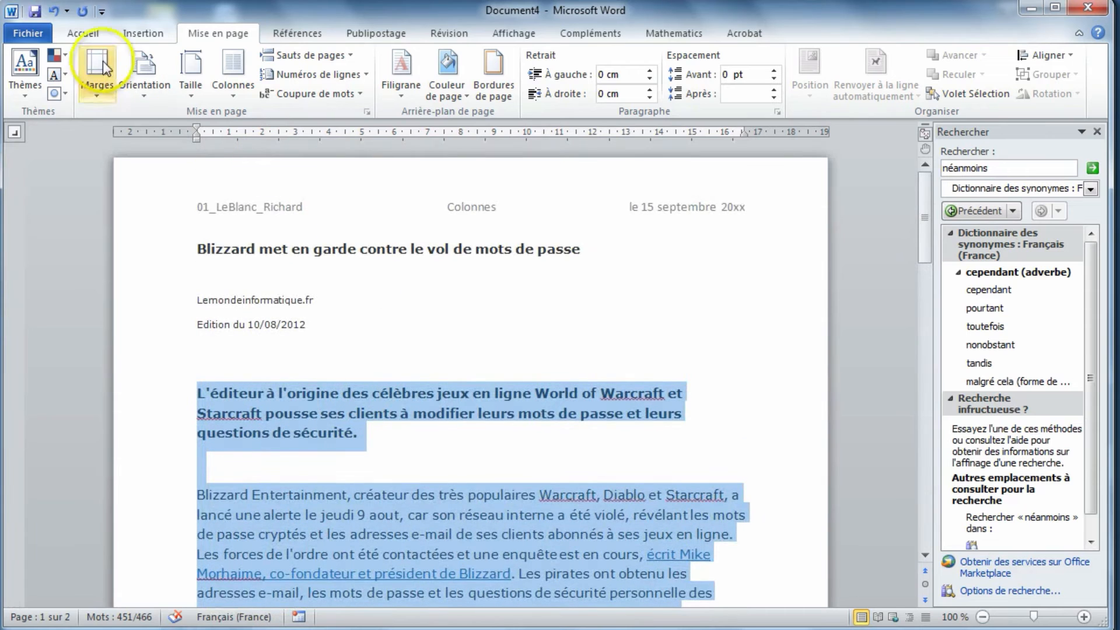
click(83, 33)
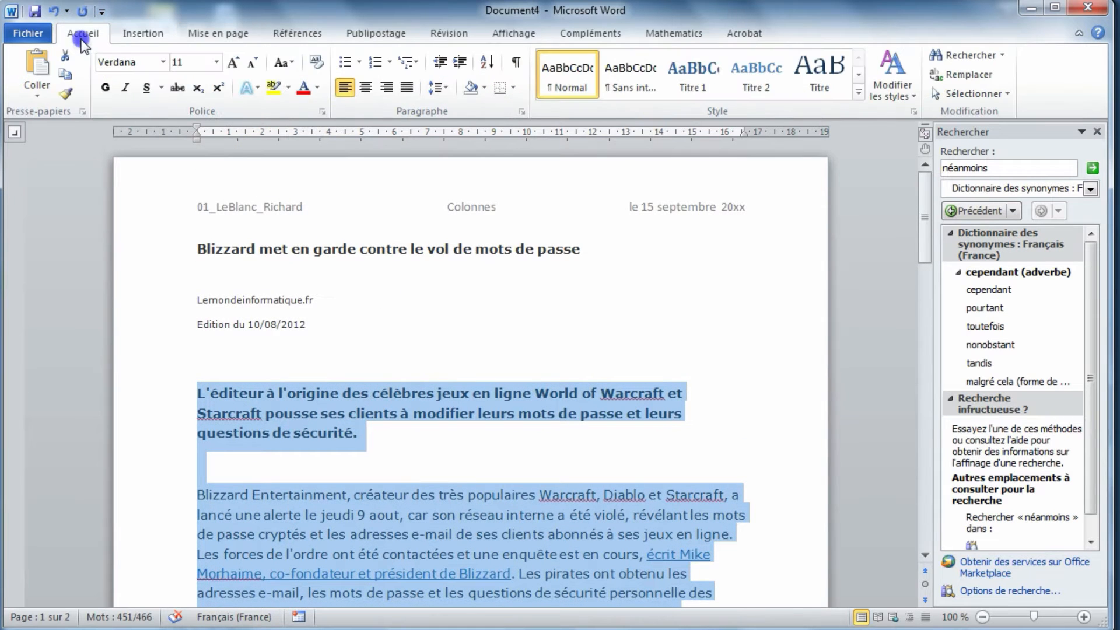
click(407, 94)
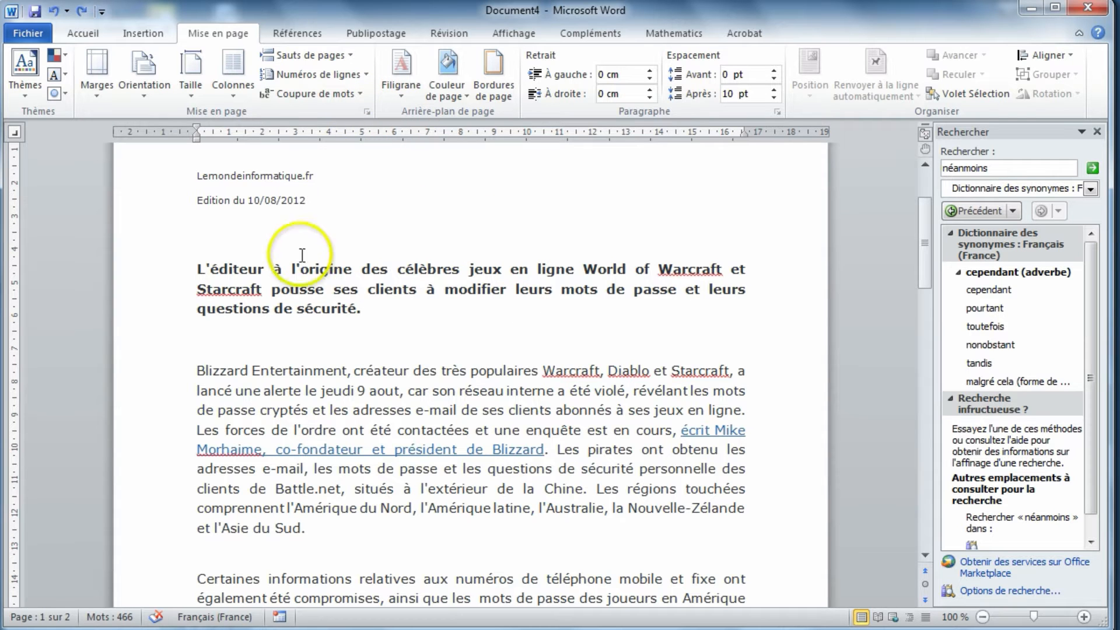
- Format the text from the bold introductory paragraph to the end in two equal columns with 1.27 cm spacing
click(176, 272)
drag(175, 272, 325, 431)
scroll(325, 431, up, 15)
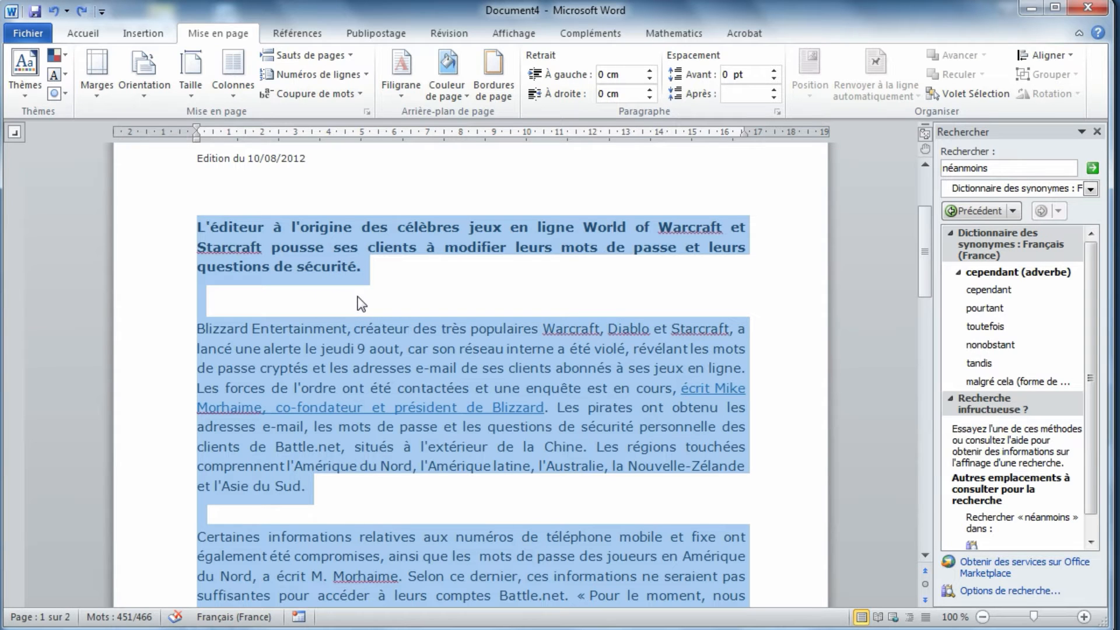
click(233, 68)
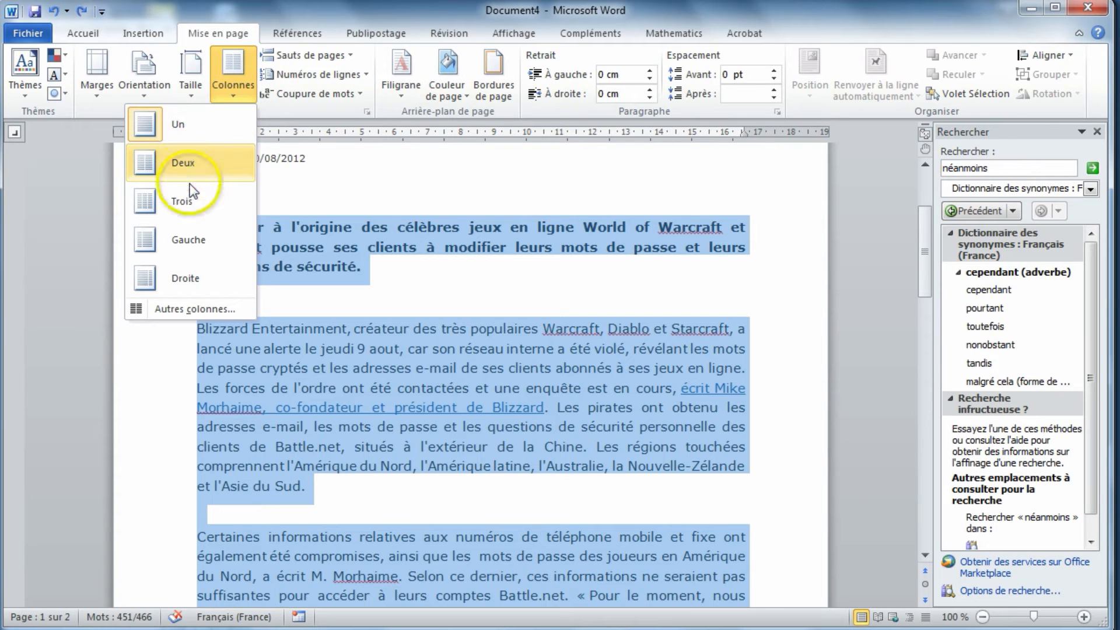
click(198, 309)
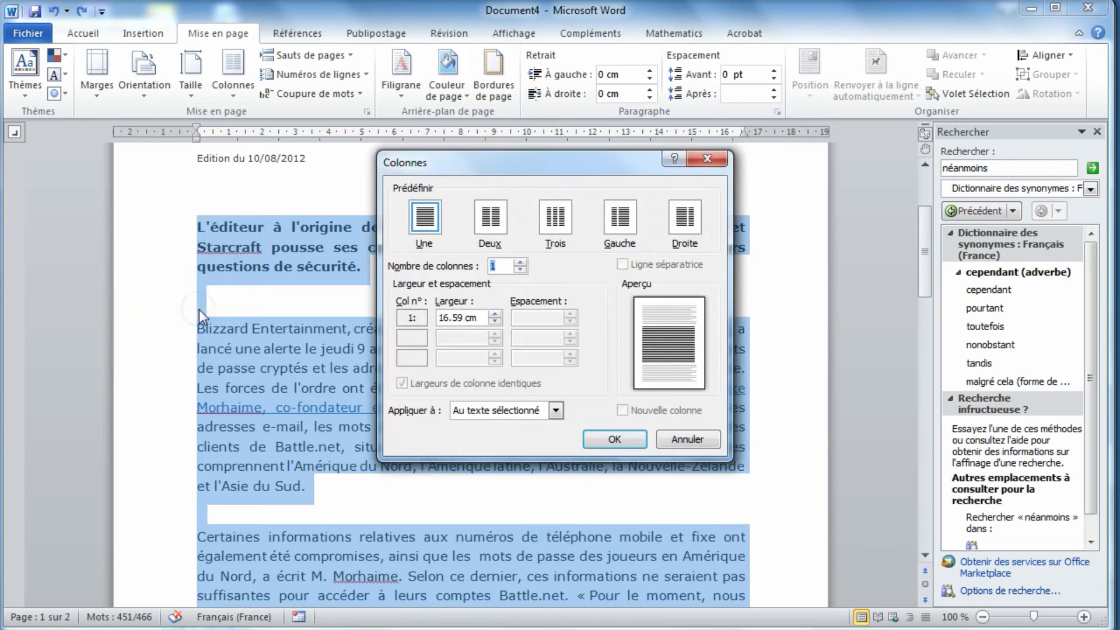
click(490, 216)
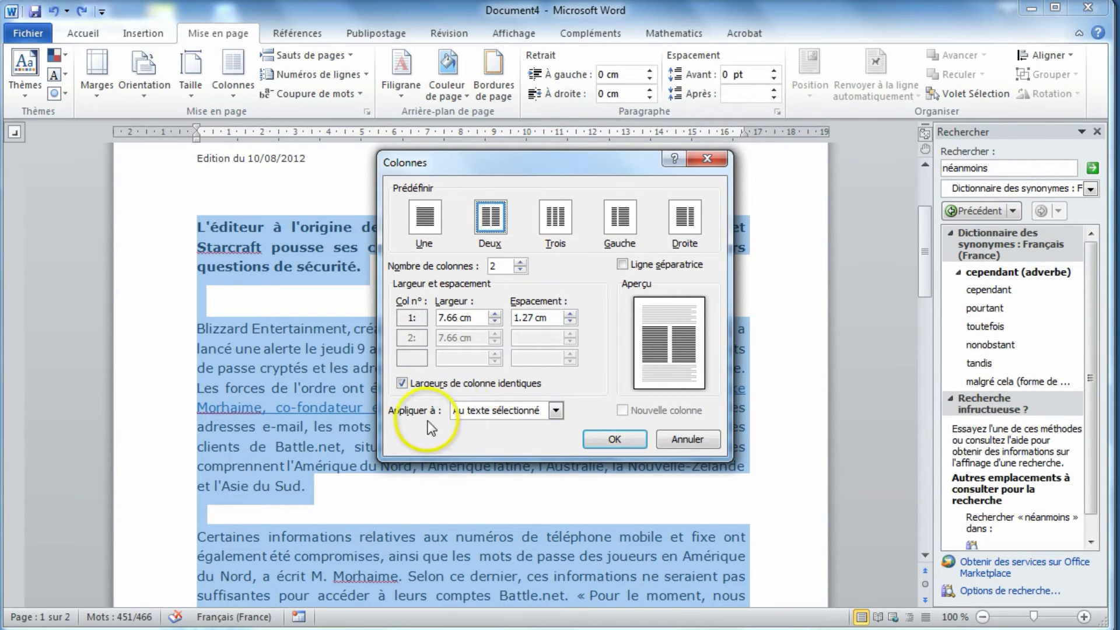
click(609, 443)
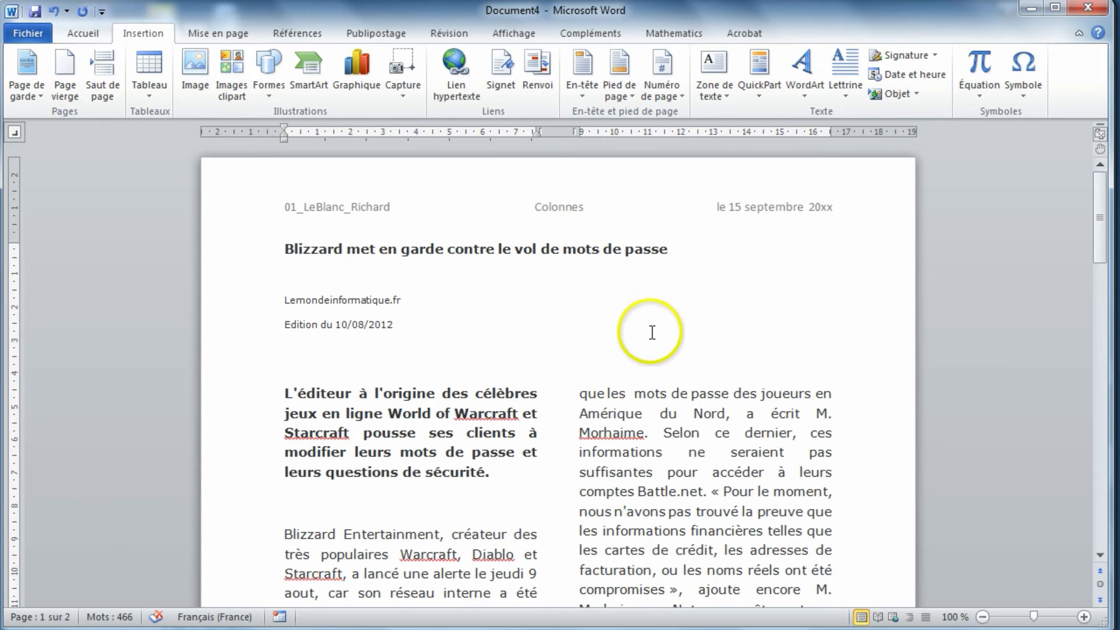
- Set the article title "Blizzard met en garde contre le vol de mots de passe" to 24 pt and centre it
click(230, 251)
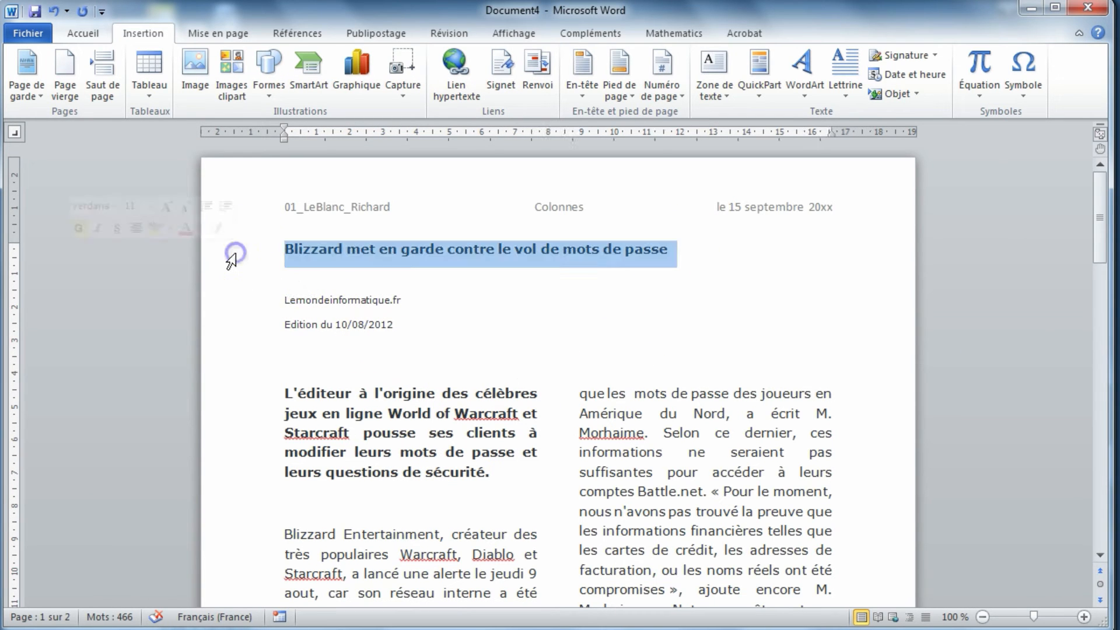
click(83, 33)
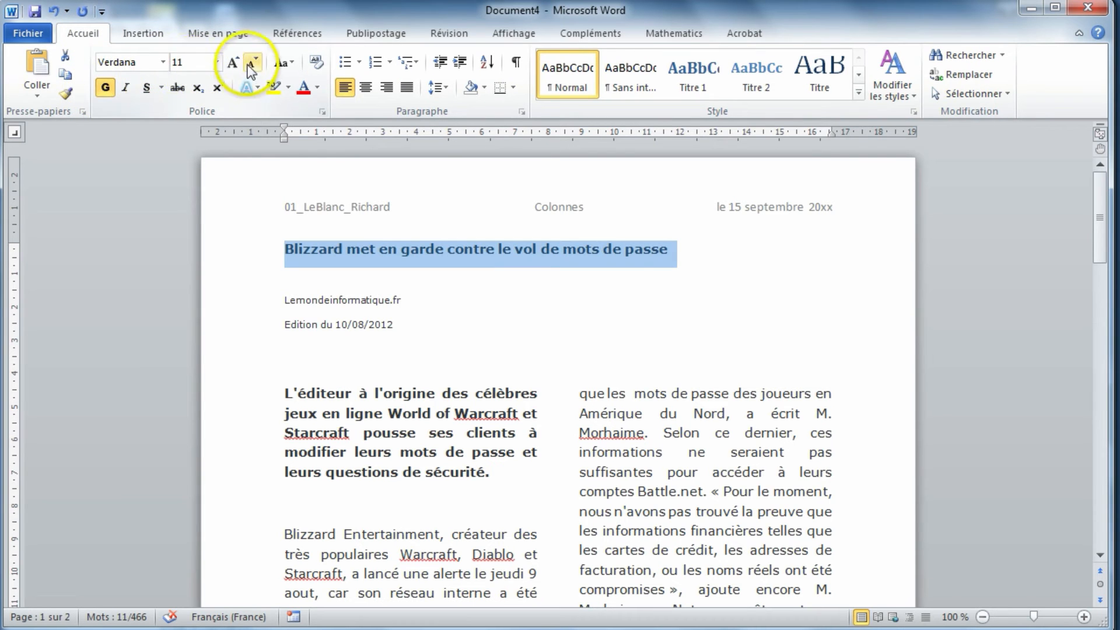
click(216, 62)
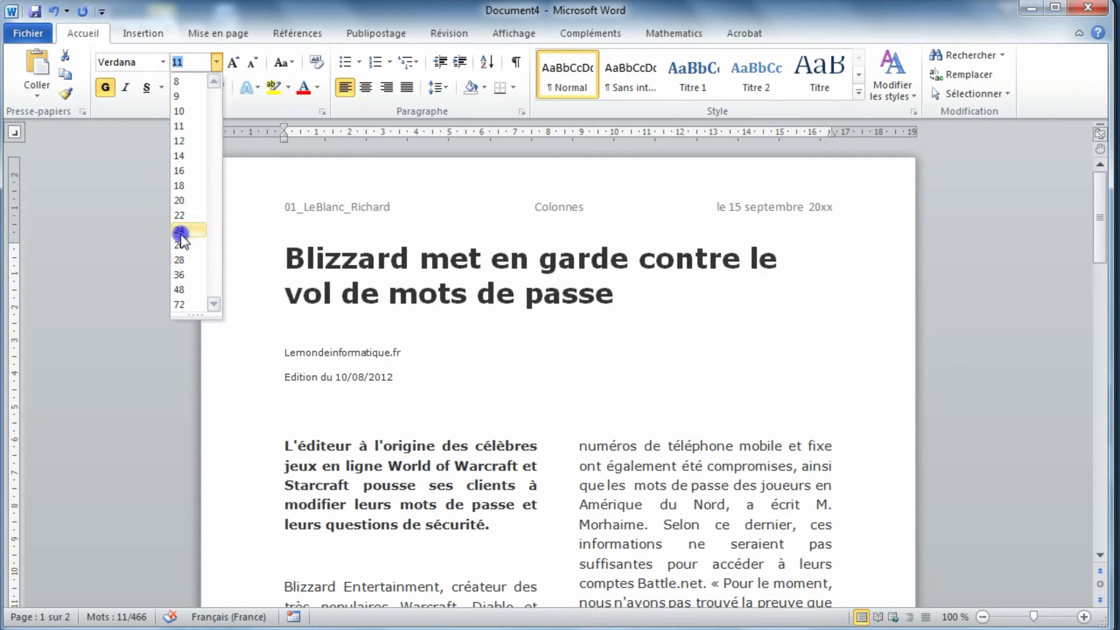
click(180, 230)
click(366, 86)
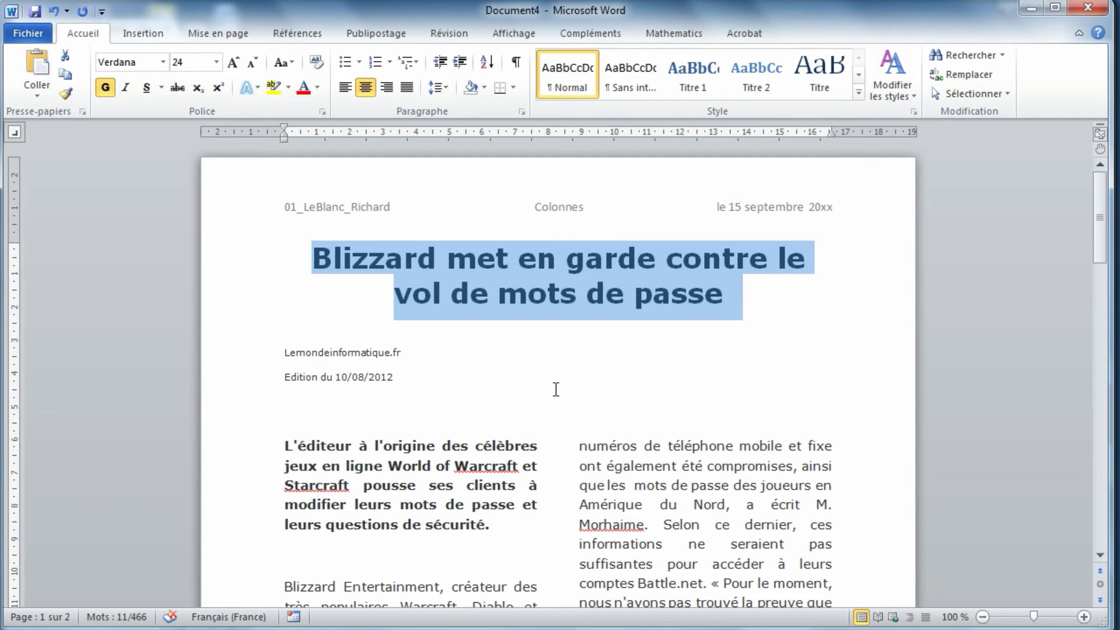
- Change the font of the entire document body to Arial
key(ctrl+a)
click(163, 62)
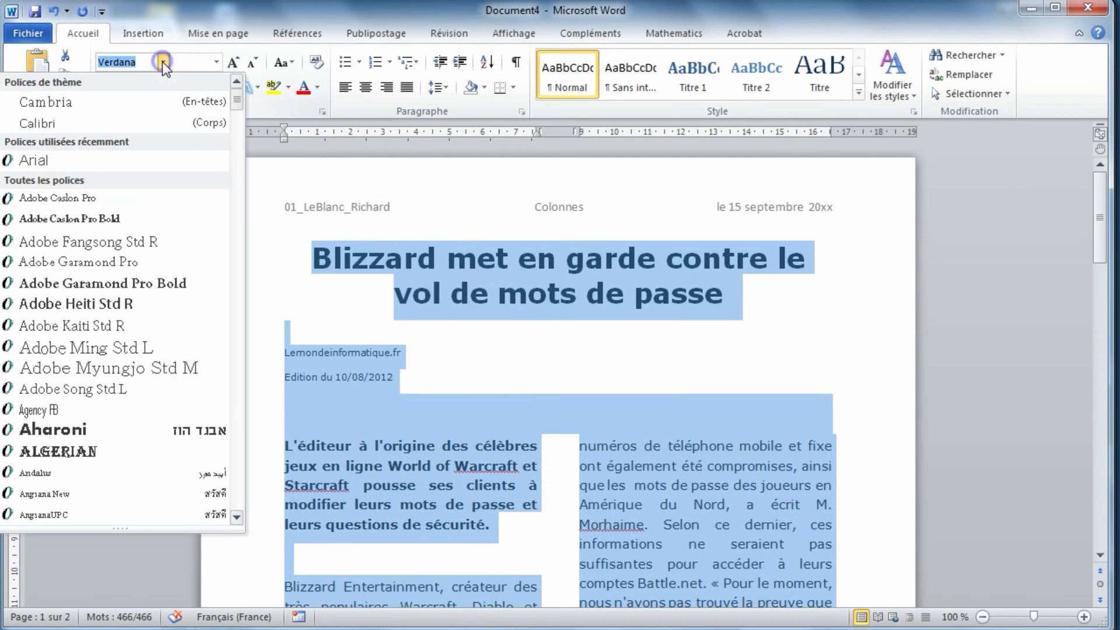
click(143, 162)
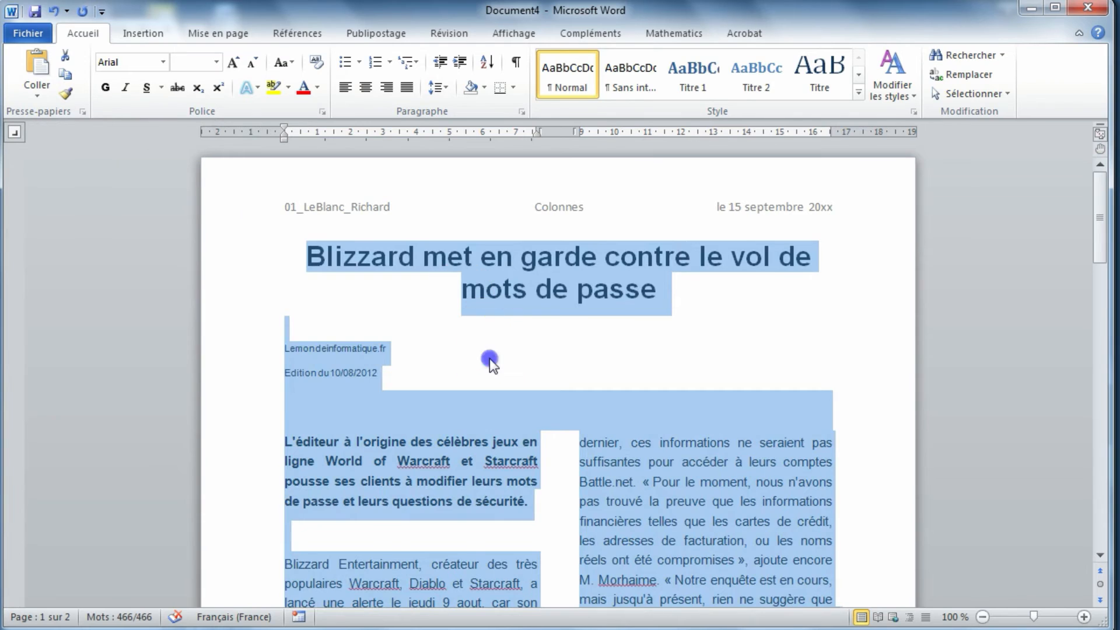
click(489, 358)
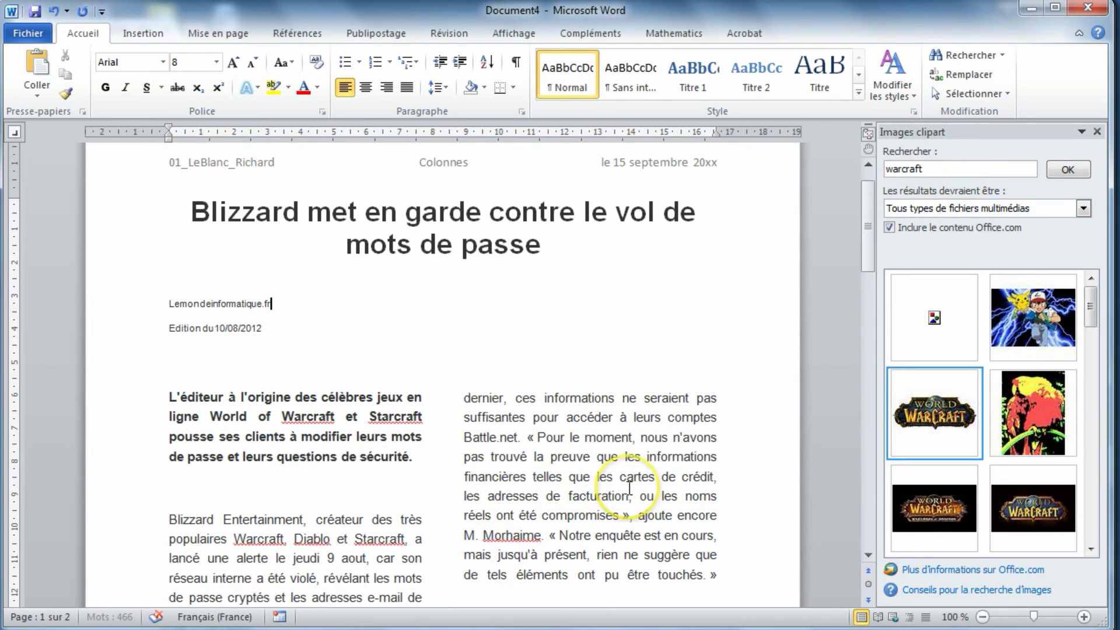
- Insert the World of Warcraft logo from the warcraft clip art results and set its text wrapping to Rapproché
click(932, 416)
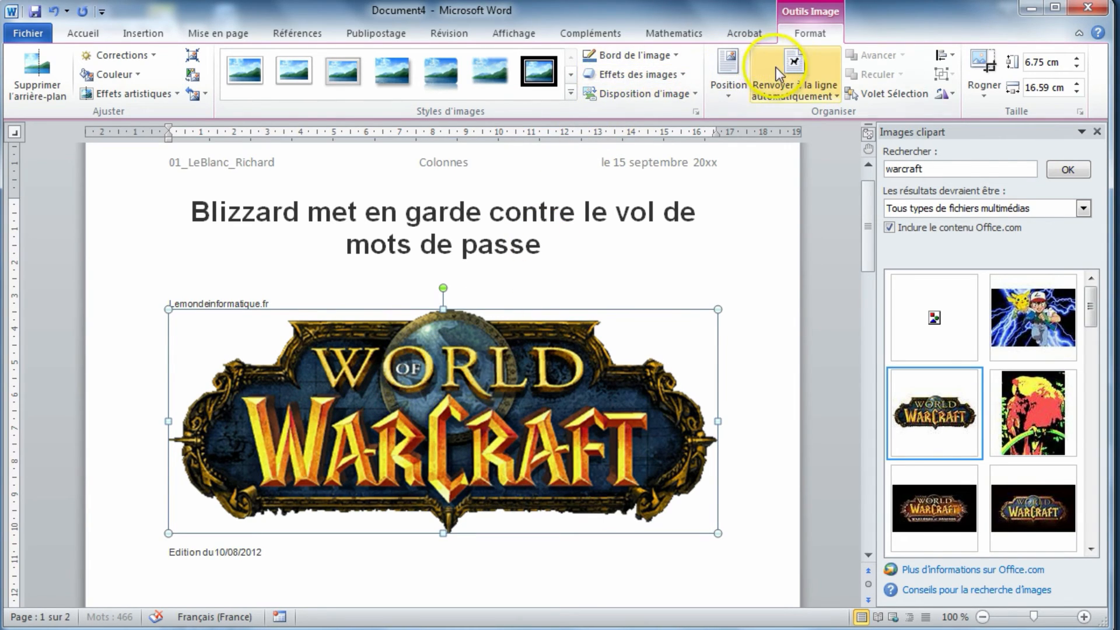
click(795, 98)
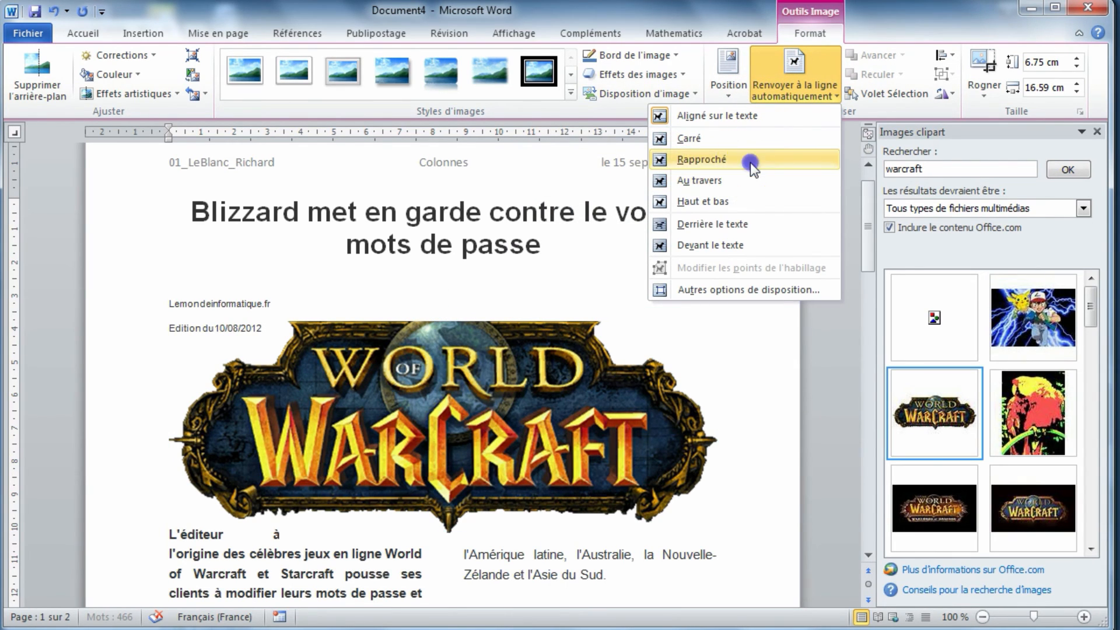
click(750, 162)
- Move the World of Warcraft logo down into the article body, spanning both columns beside the Blizzard Entertainment paragraph
drag(467, 419, 460, 519)
scroll(465, 514, down, 3)
scroll(467, 513, down, 1)
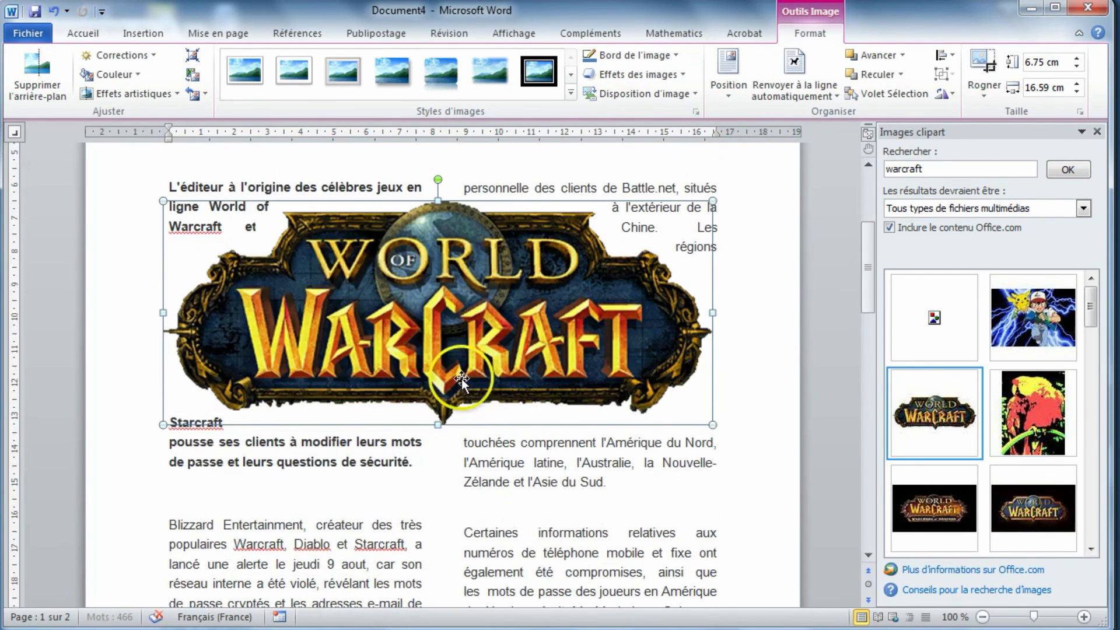
drag(461, 379, 448, 516)
click(760, 443)
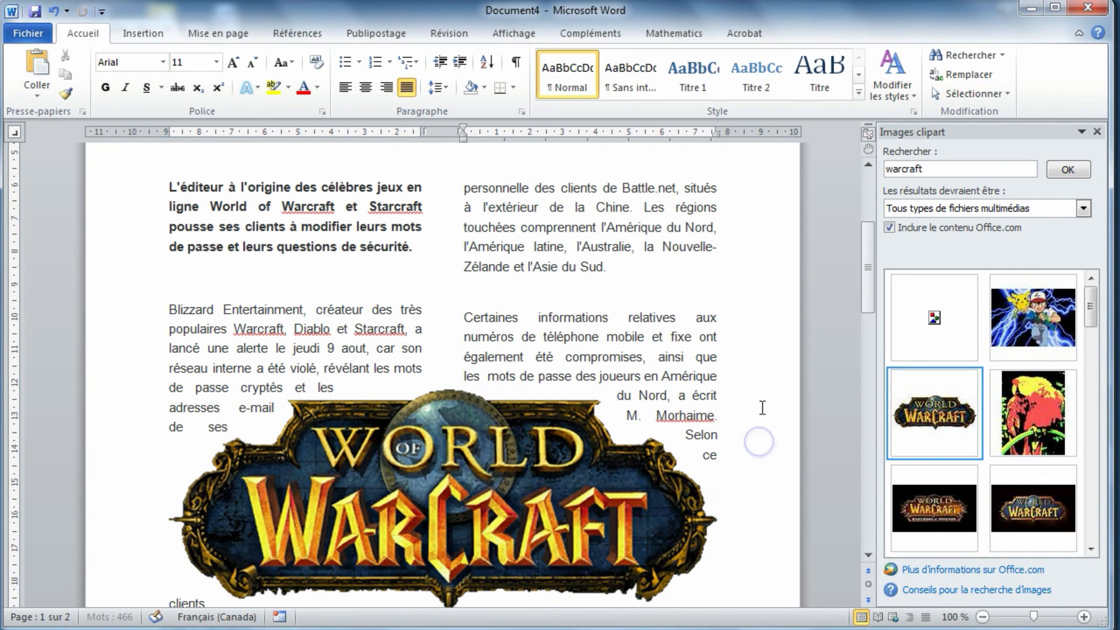
scroll(761, 421, down, 3)
scroll(763, 408, up, 5)
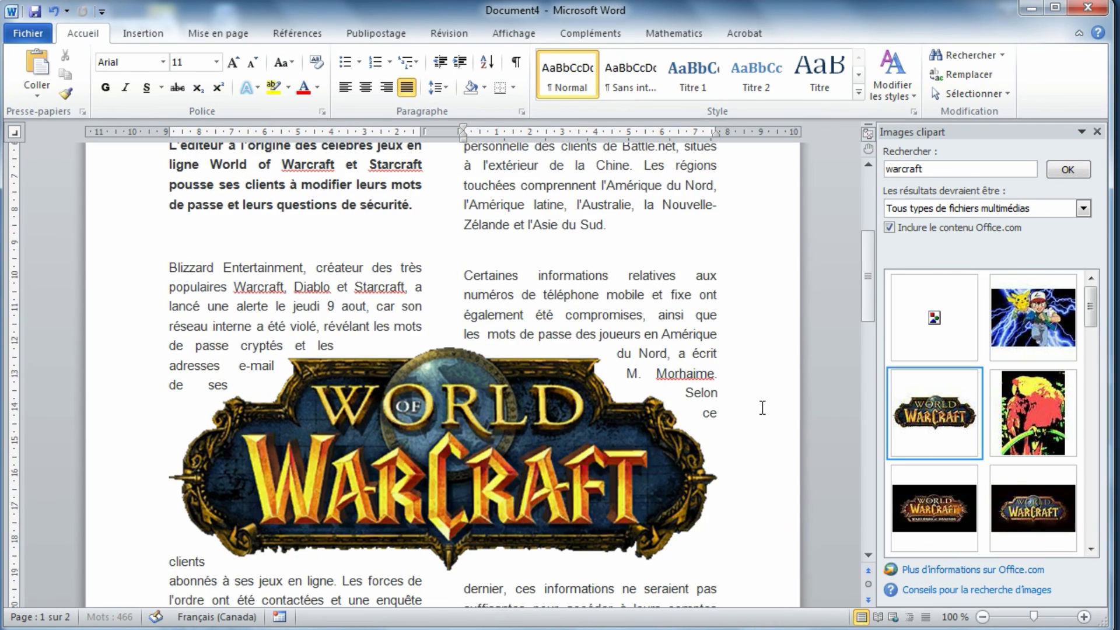
scroll(763, 407, up, 2)
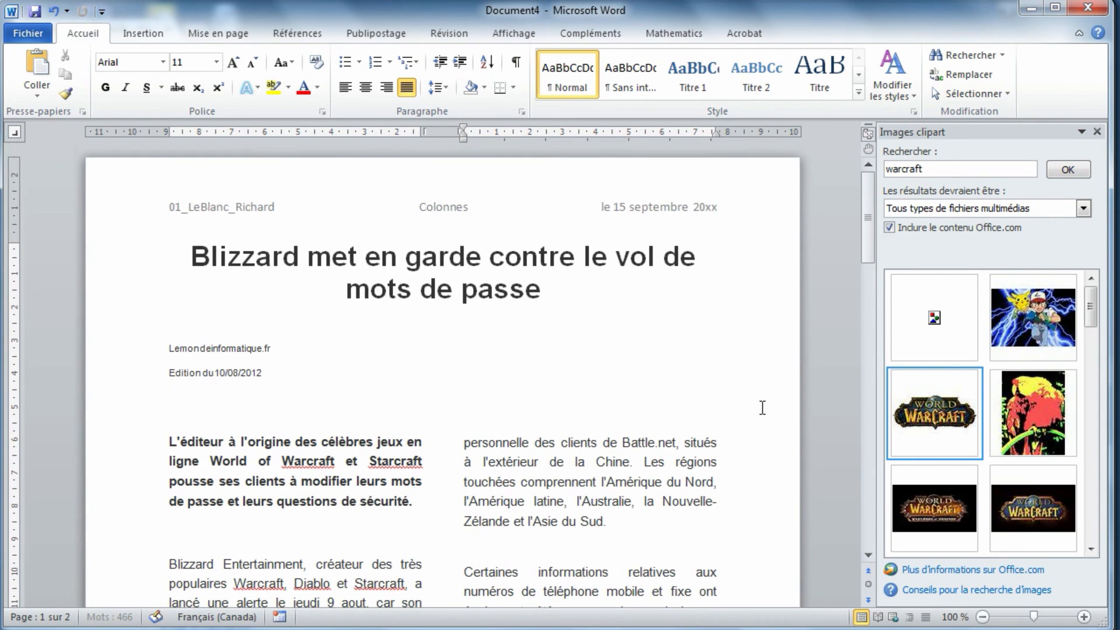